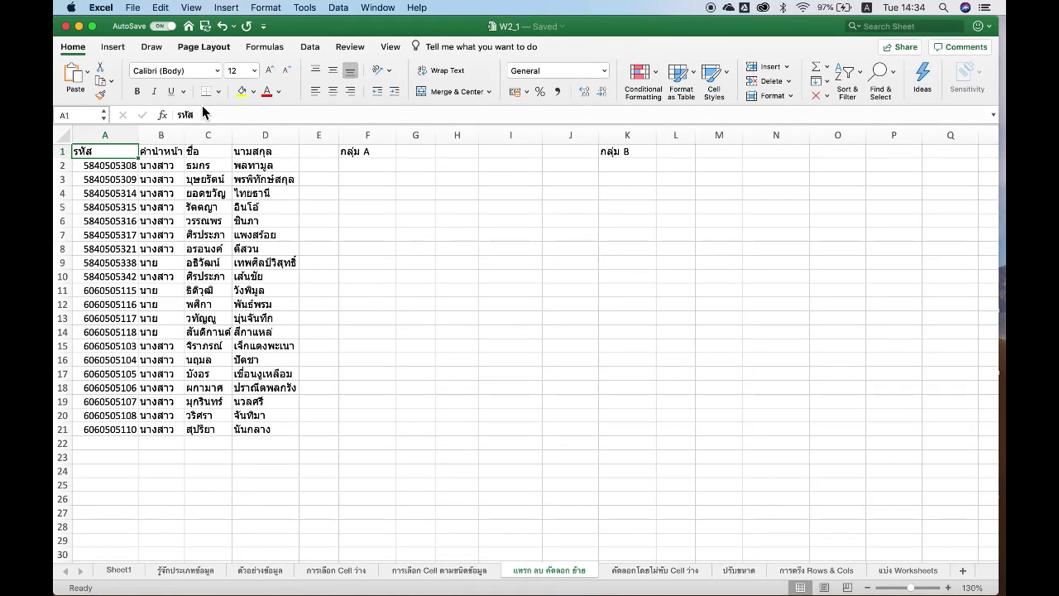
# Move the ten student records in A2:D11 into the กลุ่ม A area at F2.
pyautogui.moveTo(109, 173); pyautogui.dragTo(150, 291)
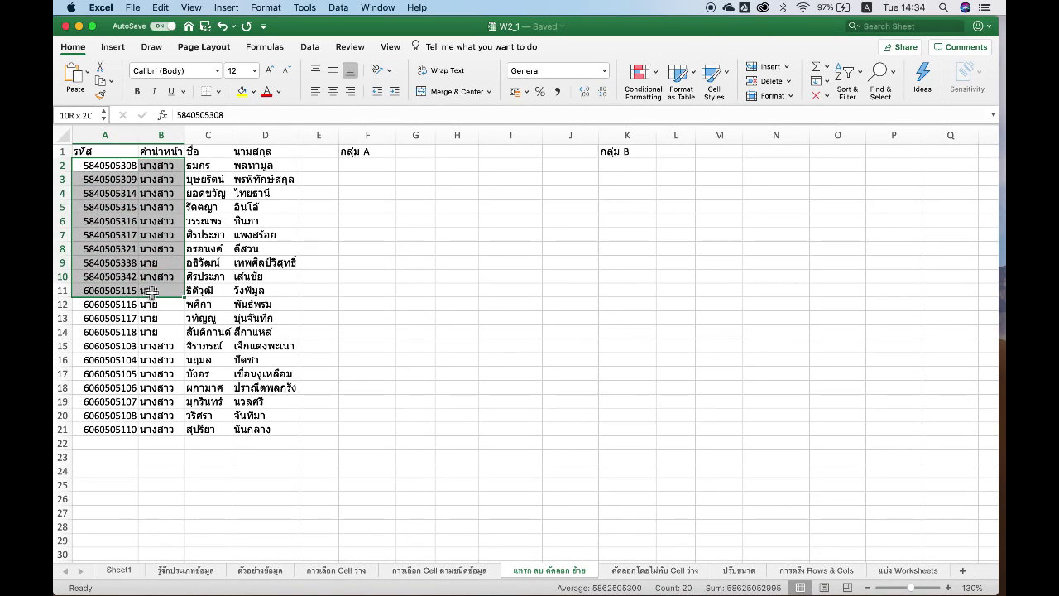
pyautogui.moveTo(149, 291); pyautogui.dragTo(274, 298)
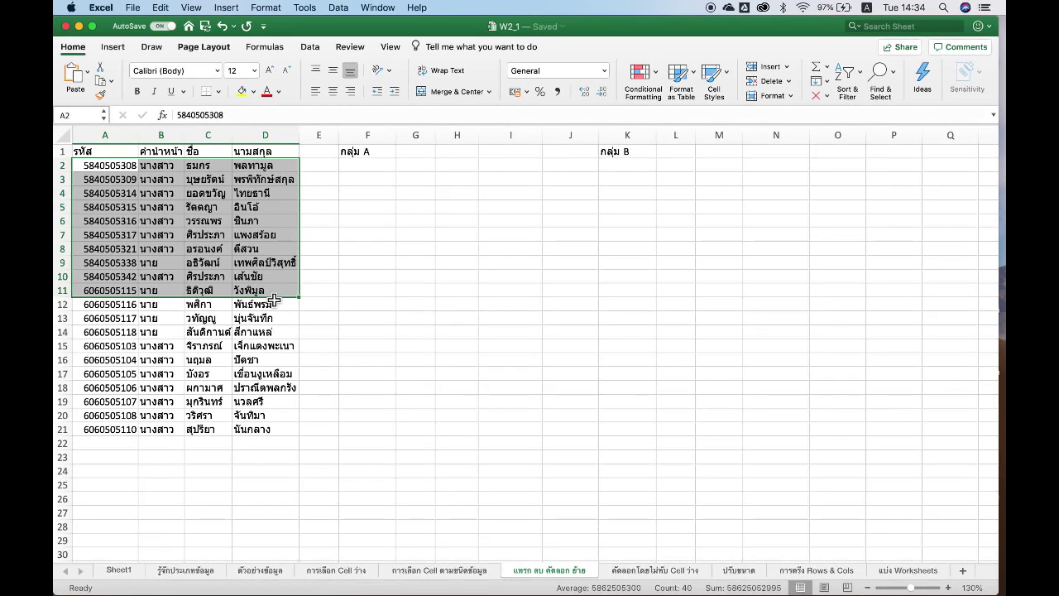
pyautogui.press('super+c')
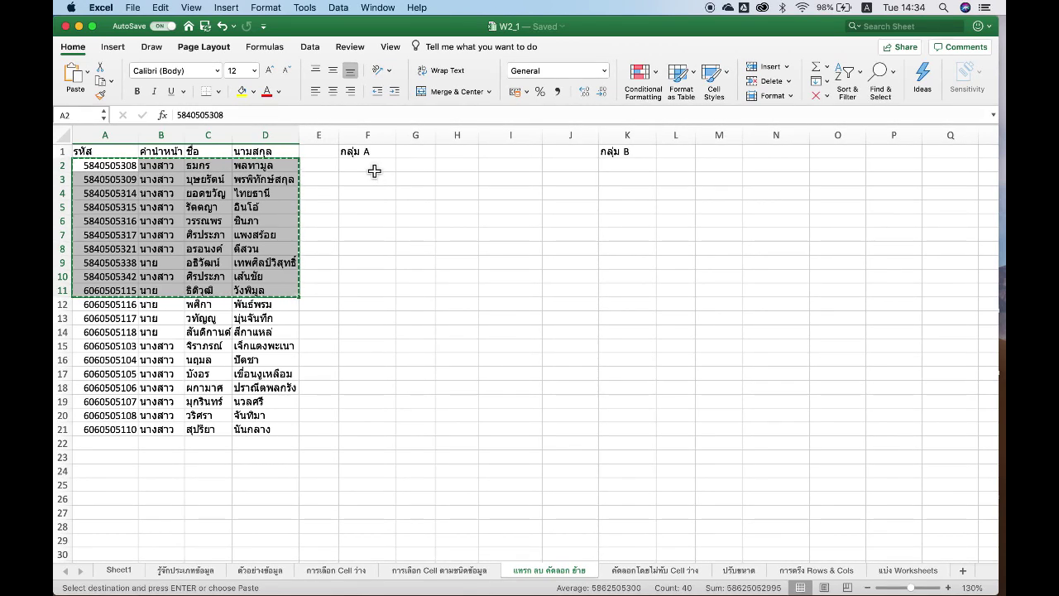
pyautogui.click(374, 170)
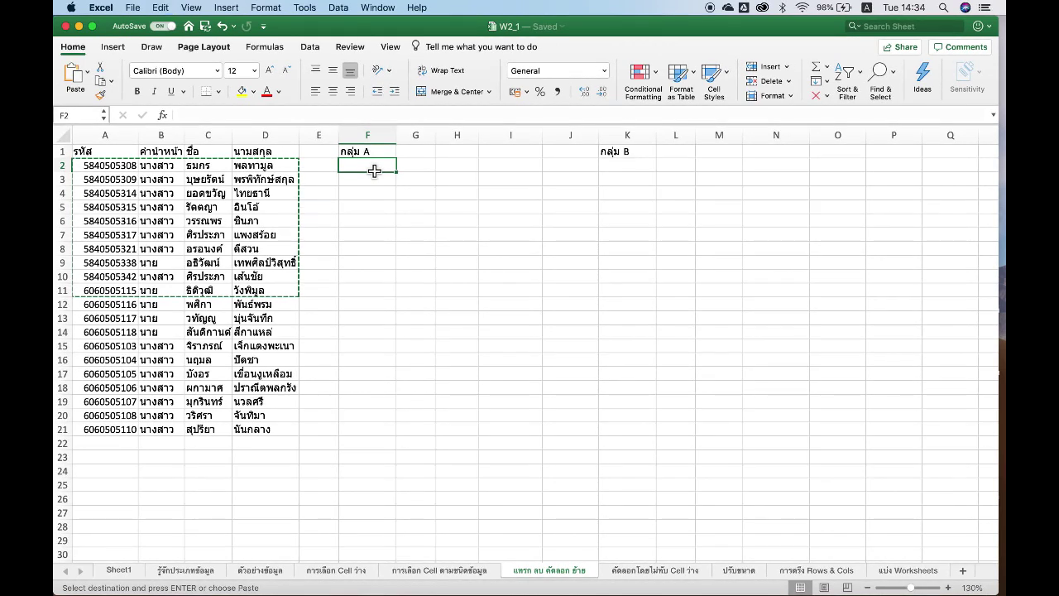
pyautogui.press('Return')
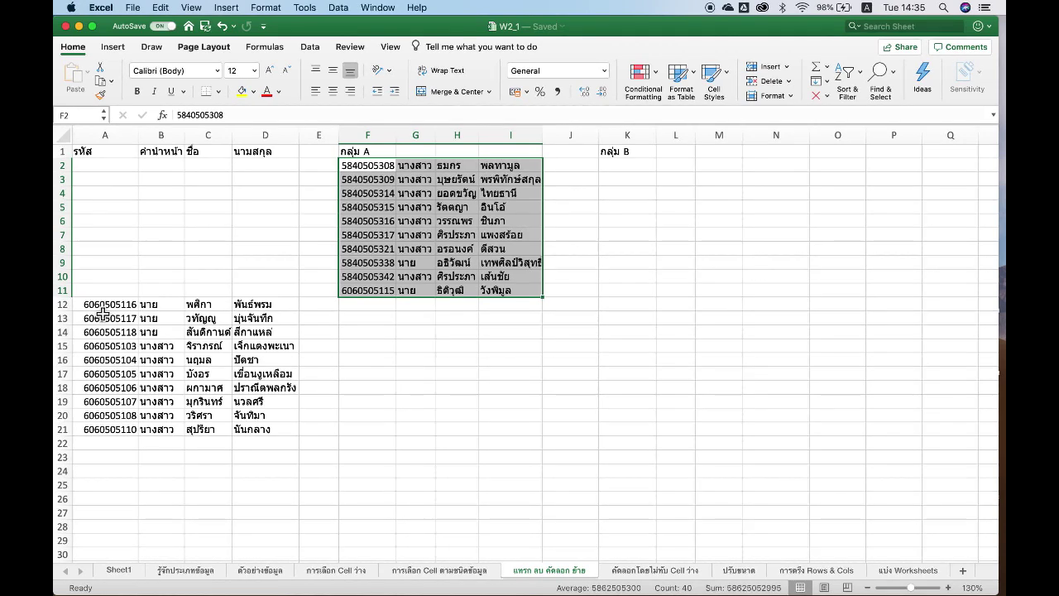
# Paste records A12:D21 into K2 under กลุ่ม B, then cancel the pending copy.
pyautogui.moveTo(102, 310); pyautogui.dragTo(217, 331)
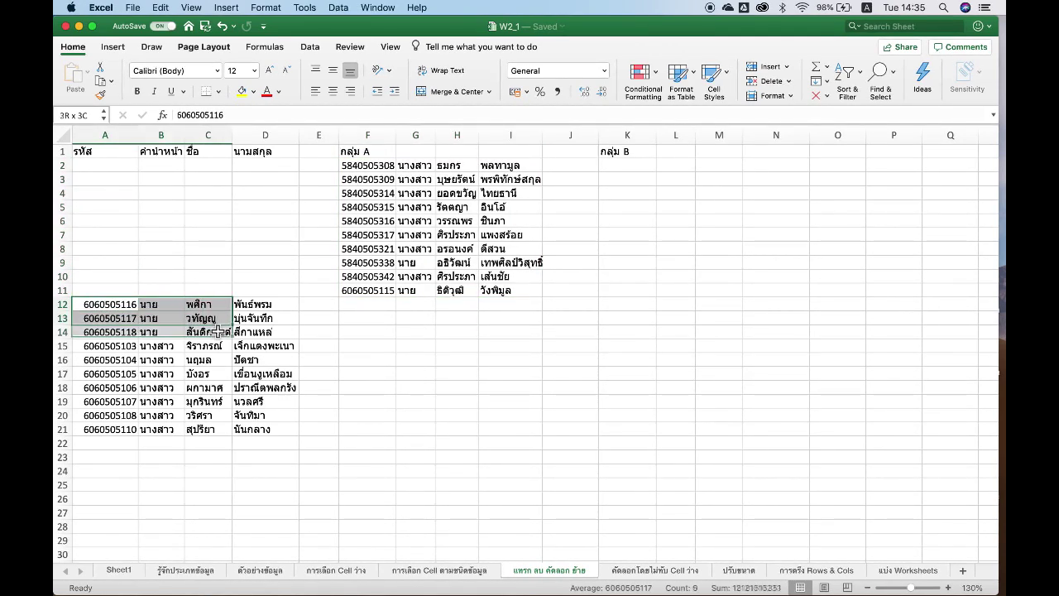
pyautogui.moveTo(218, 331); pyautogui.dragTo(260, 435)
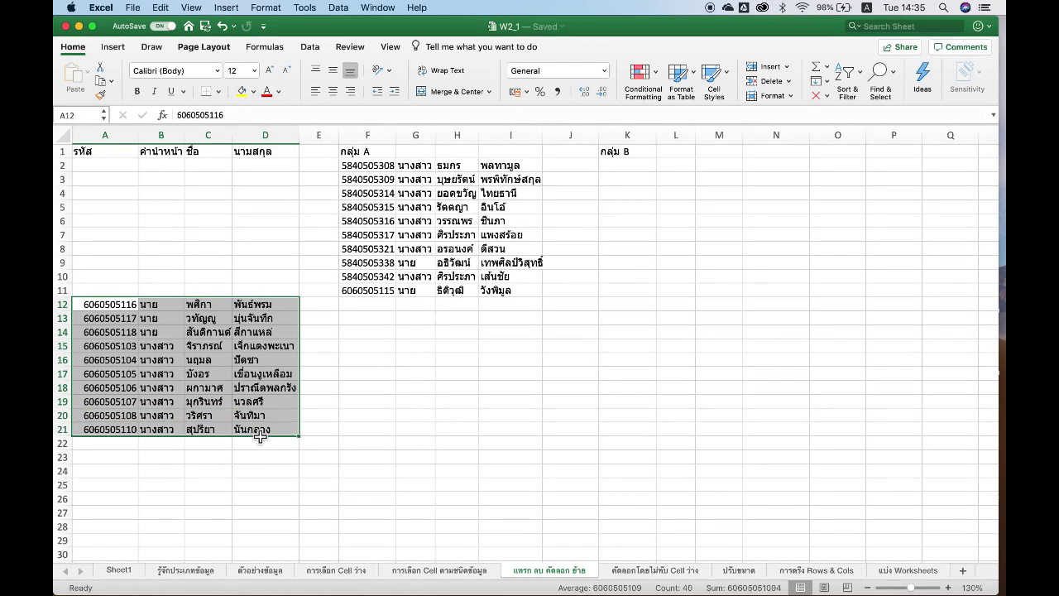
pyautogui.press('super+x')
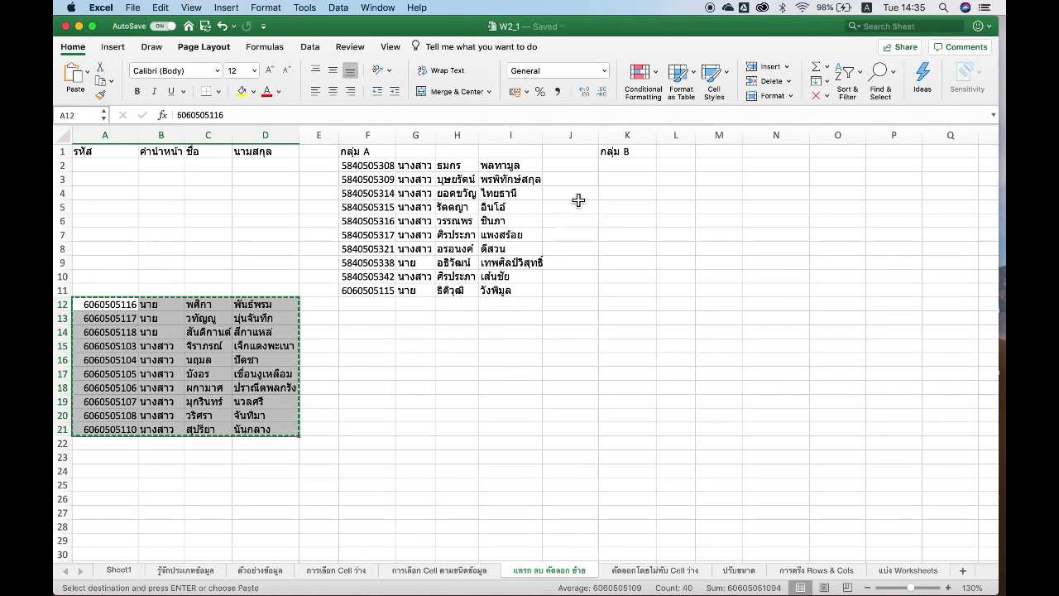
pyautogui.click(615, 172)
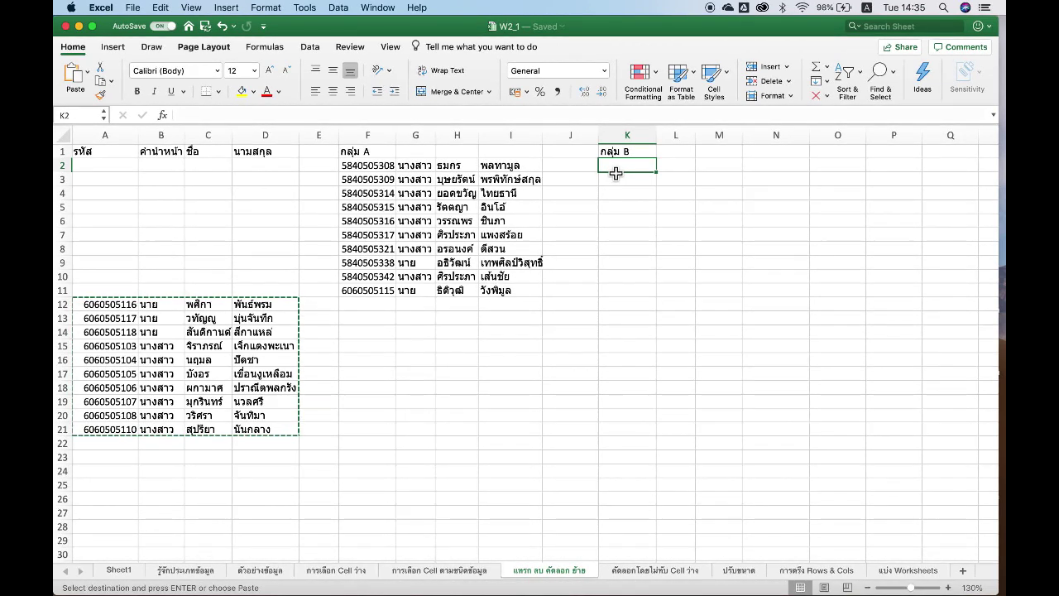
pyautogui.press('super+v')
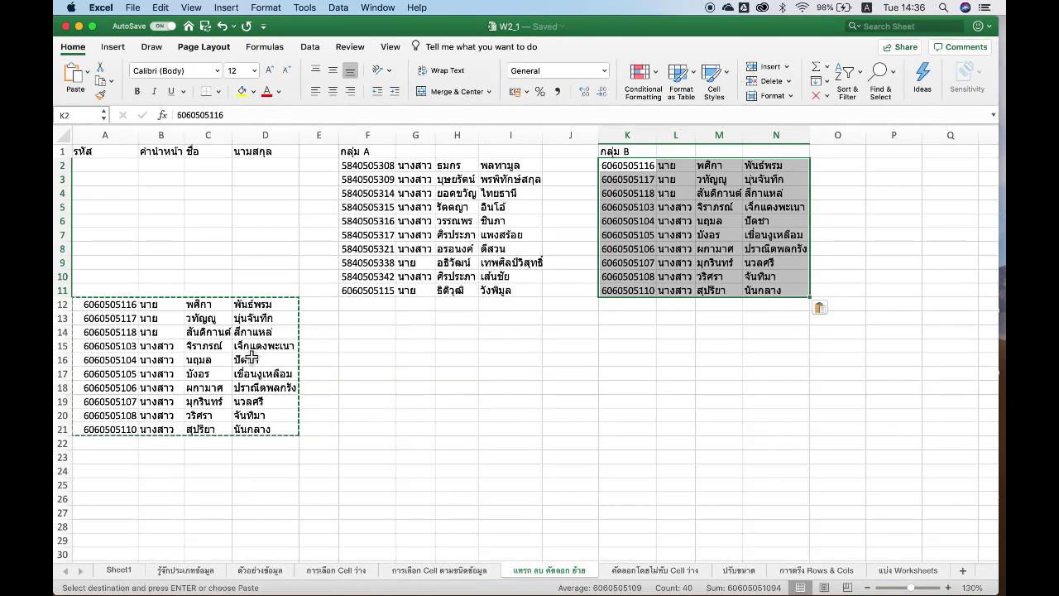
pyautogui.click(182, 339)
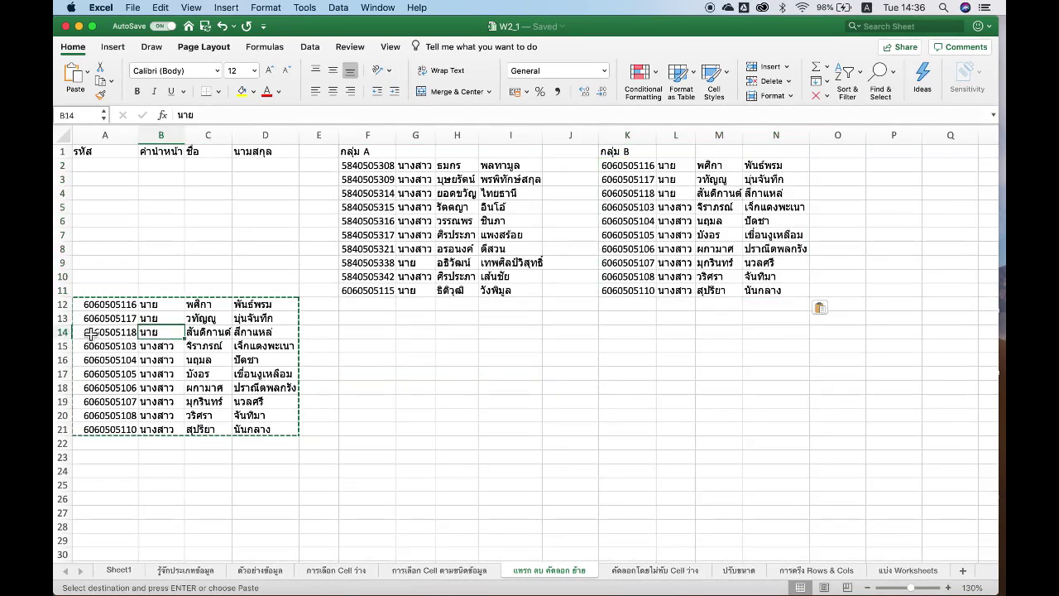
pyautogui.press('Escape')
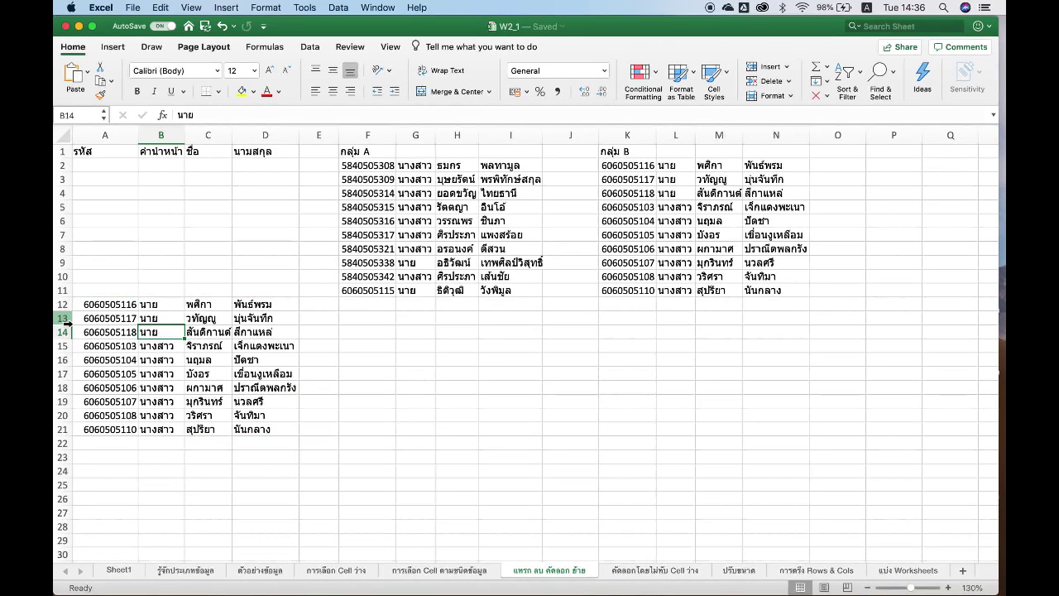
pyautogui.click(65, 320)
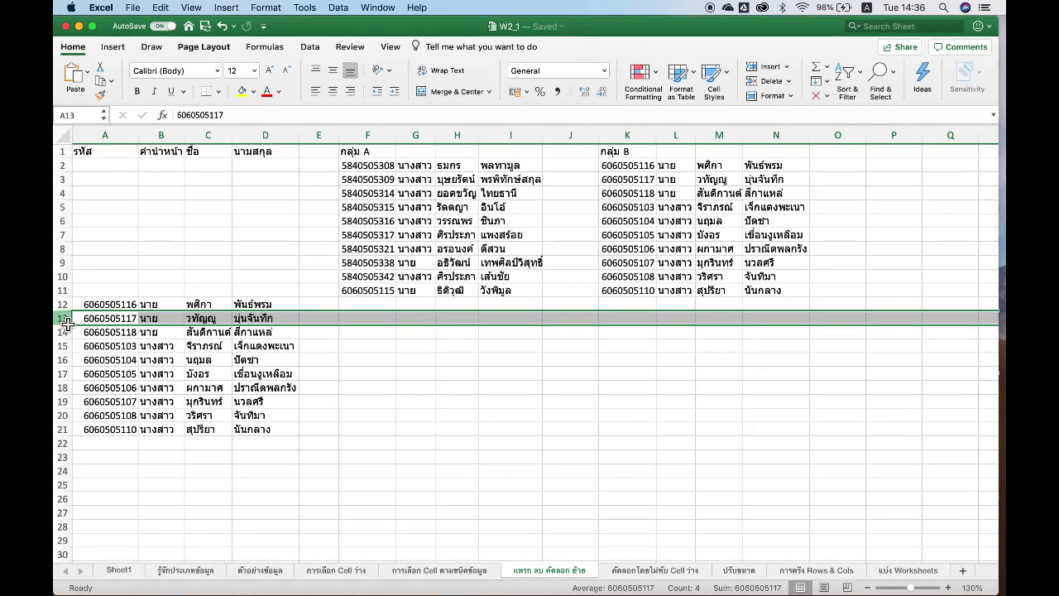
pyautogui.rightClick(70, 322)
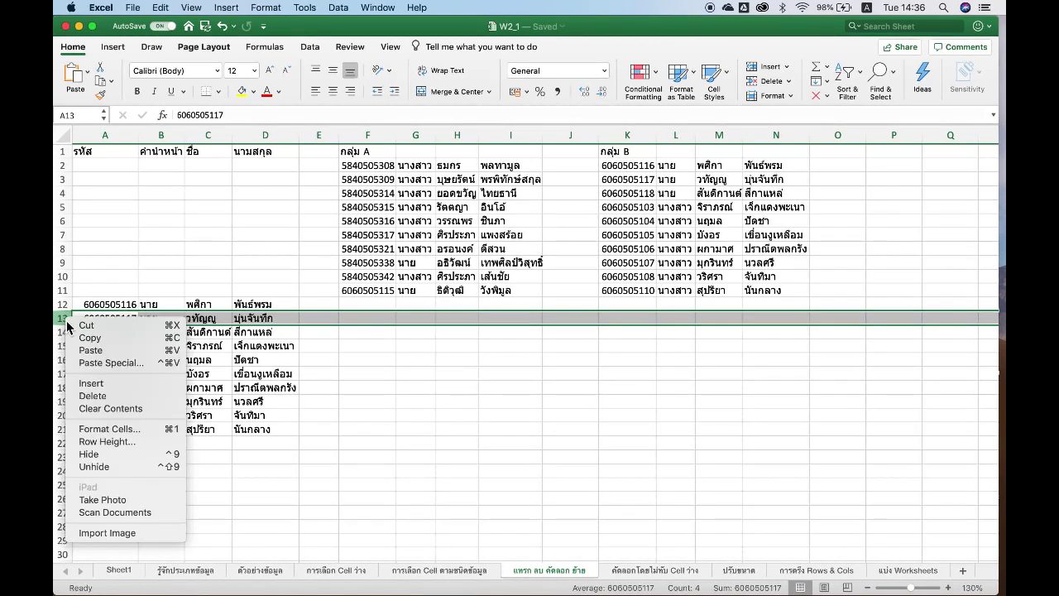
pyautogui.click(88, 392)
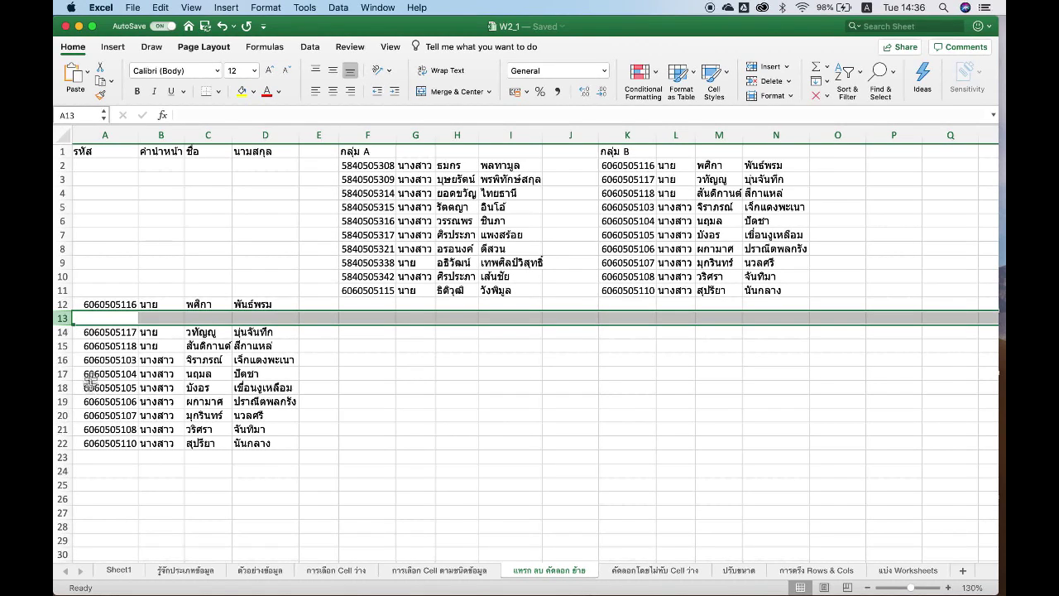
pyautogui.rightClick(71, 319)
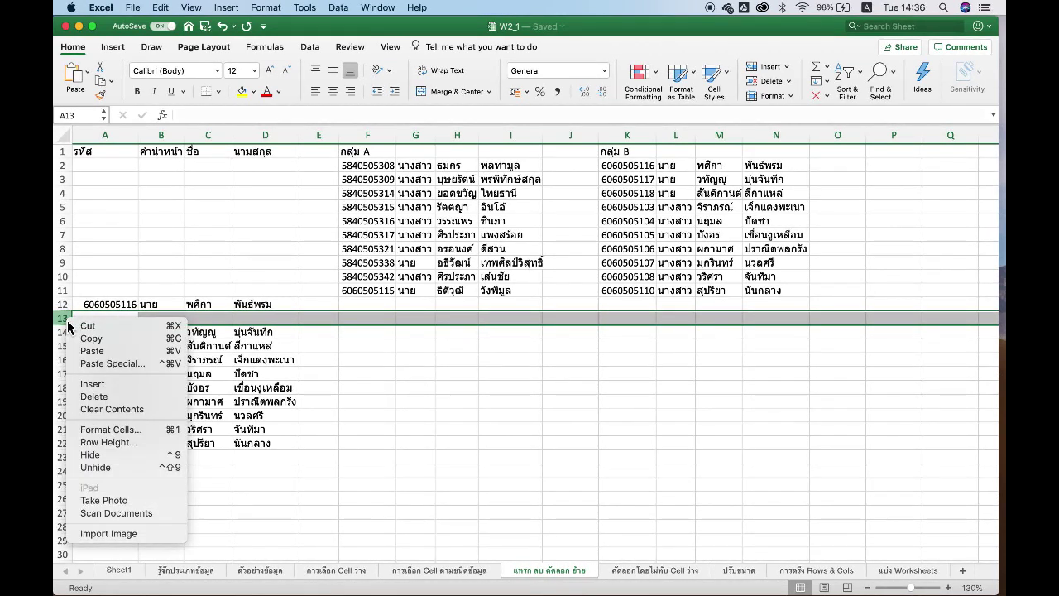
pyautogui.click(89, 397)
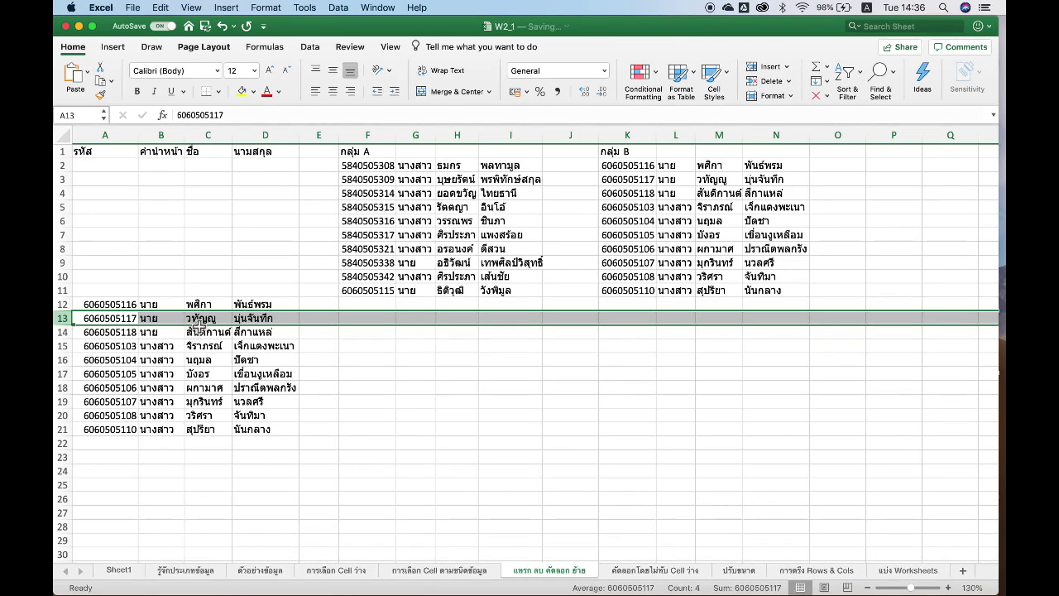
pyautogui.click(201, 322)
# Insert a blank cell at C13 with Shift cells right, pushing that record's names right.
pyautogui.rightClick(202, 325)
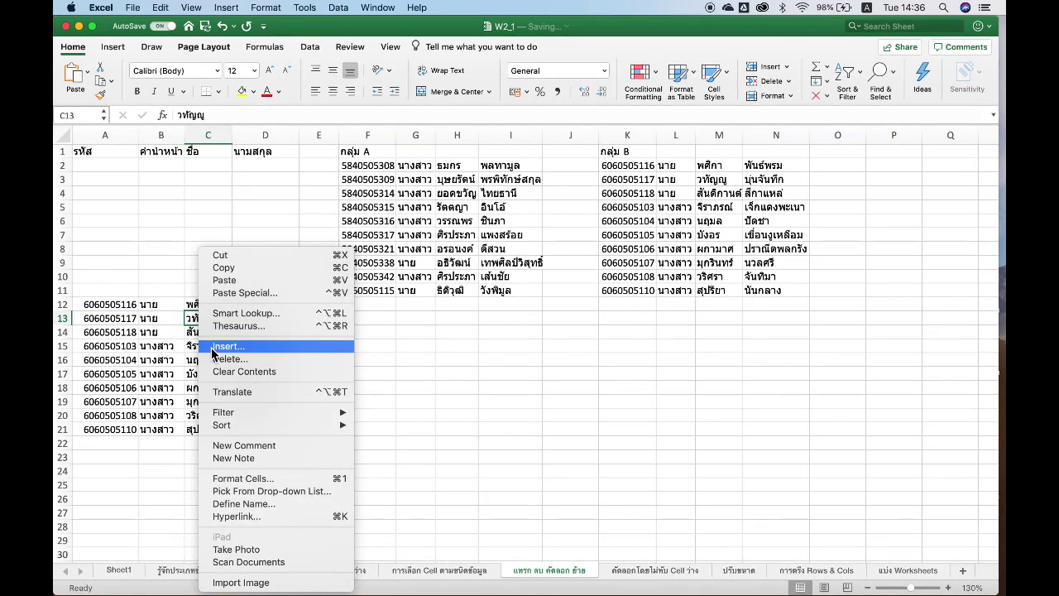
pyautogui.click(211, 347)
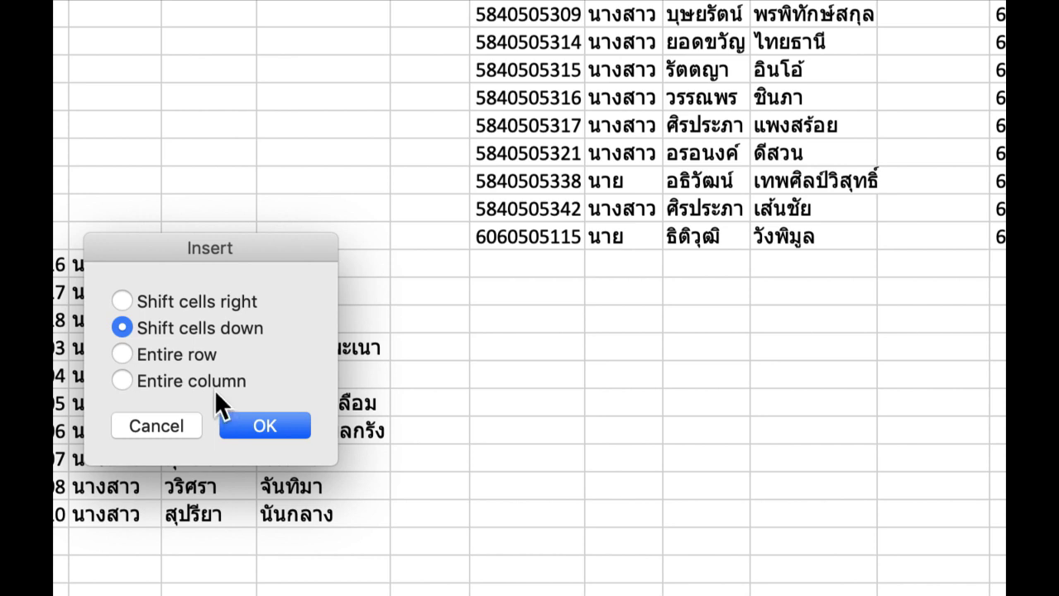
pyautogui.click(124, 301)
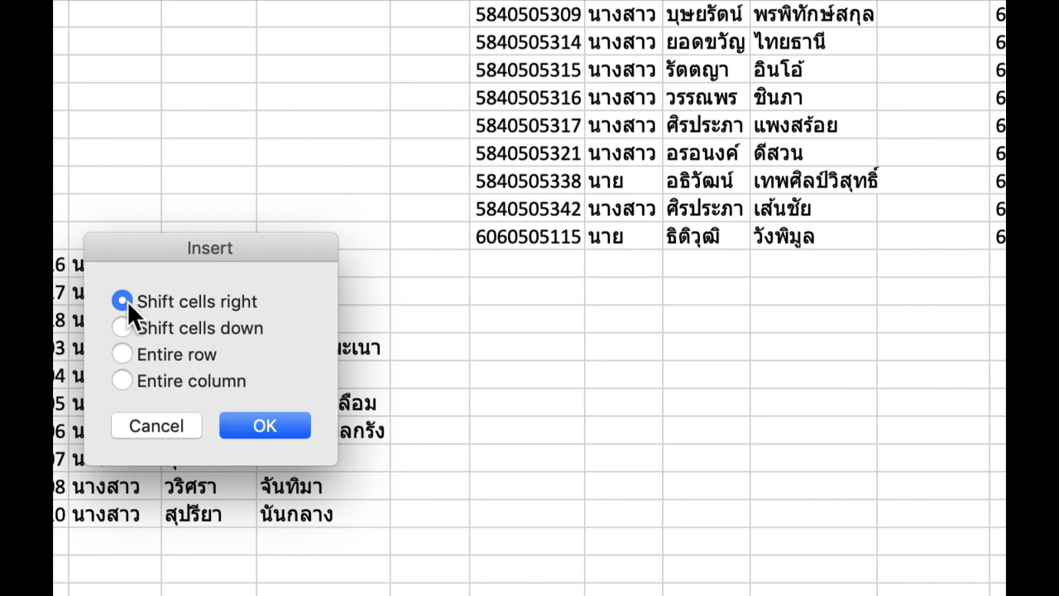
pyautogui.click(240, 418)
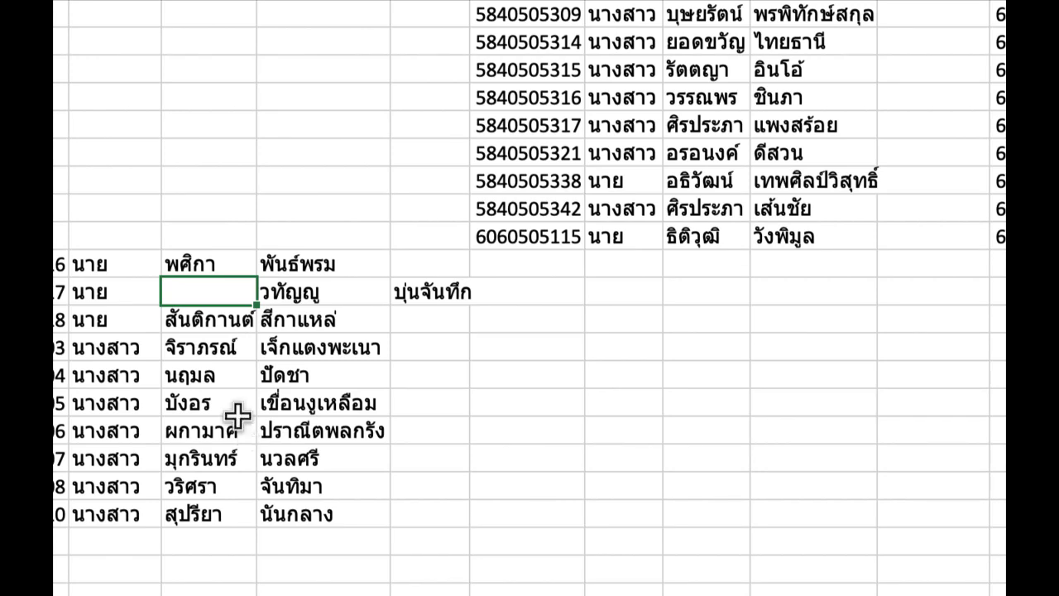
pyautogui.rightClick(232, 294)
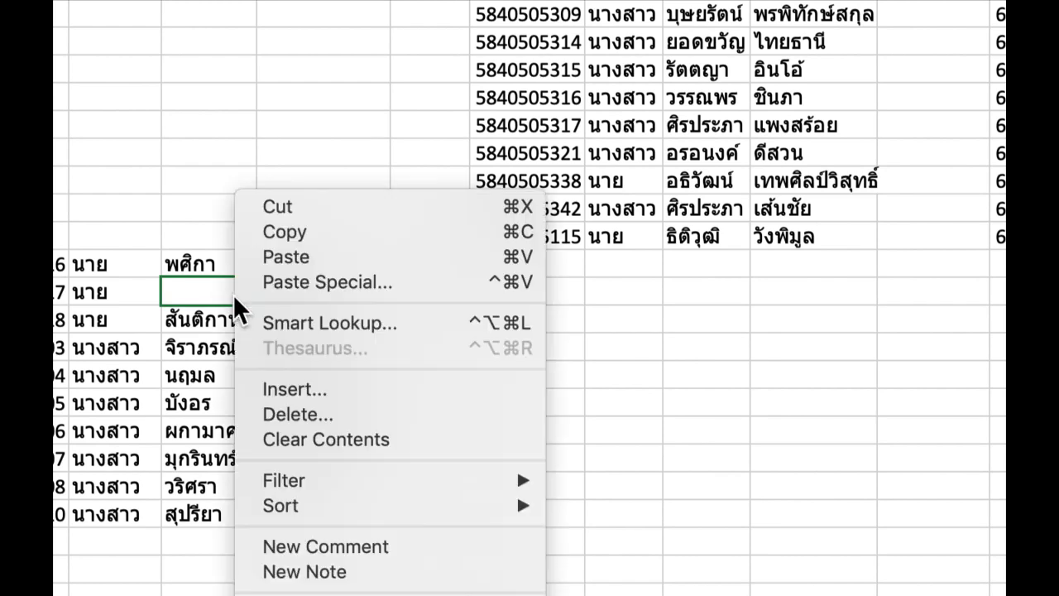
# Delete the blank cell at C13 with Shift cells left so the names move back.
pyautogui.click(273, 406)
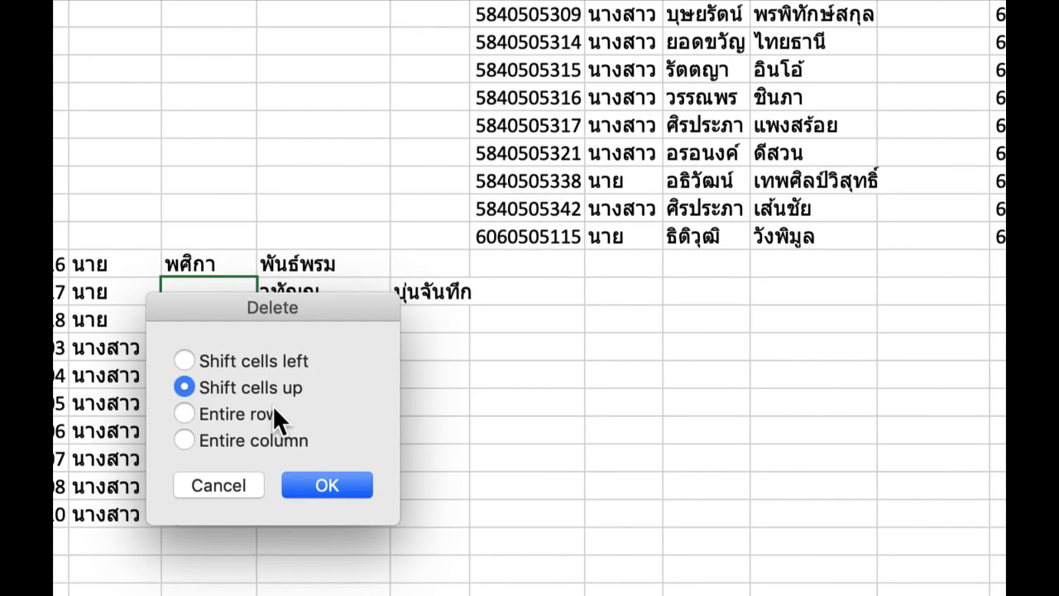
pyautogui.click(187, 360)
pyautogui.click(323, 482)
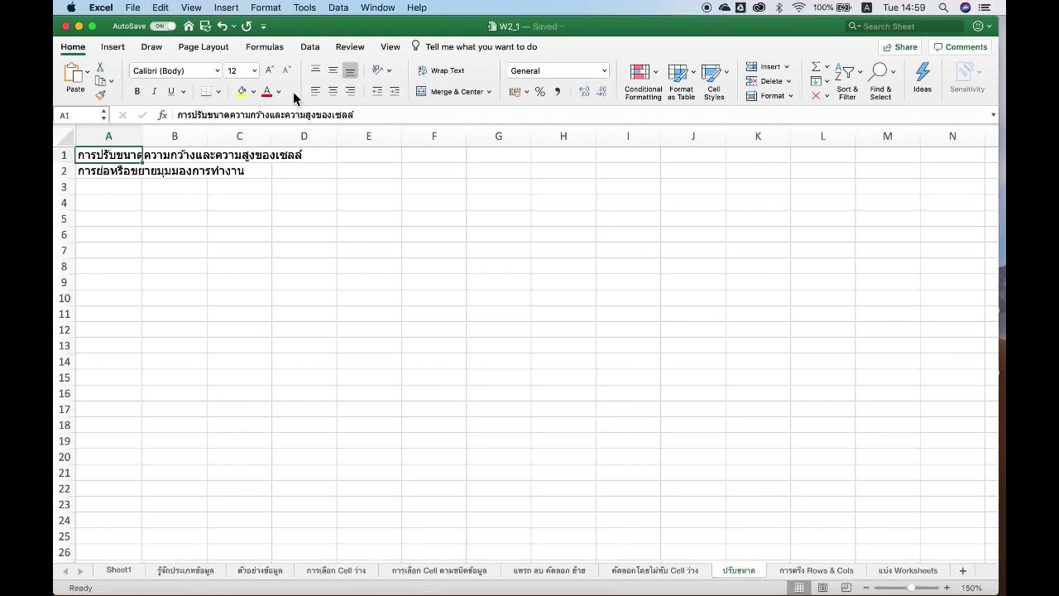
# Switch the ribbon to the View tab for zoom and freeze settings.
pyautogui.click(390, 49)
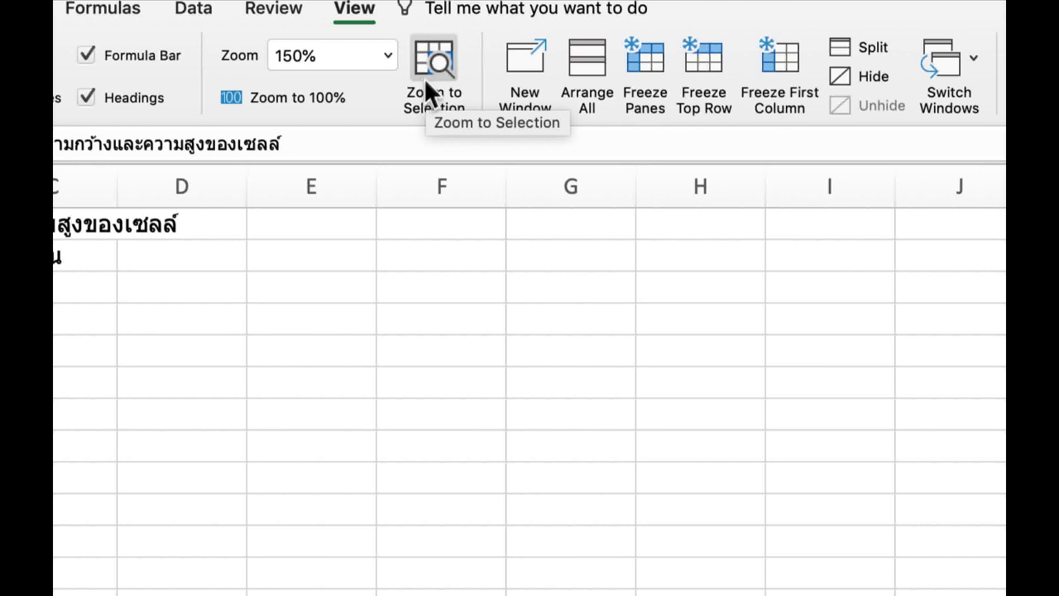
# Zoom to the selected title cell, raising the sheet from 150% to 400%.
pyautogui.click(385, 57)
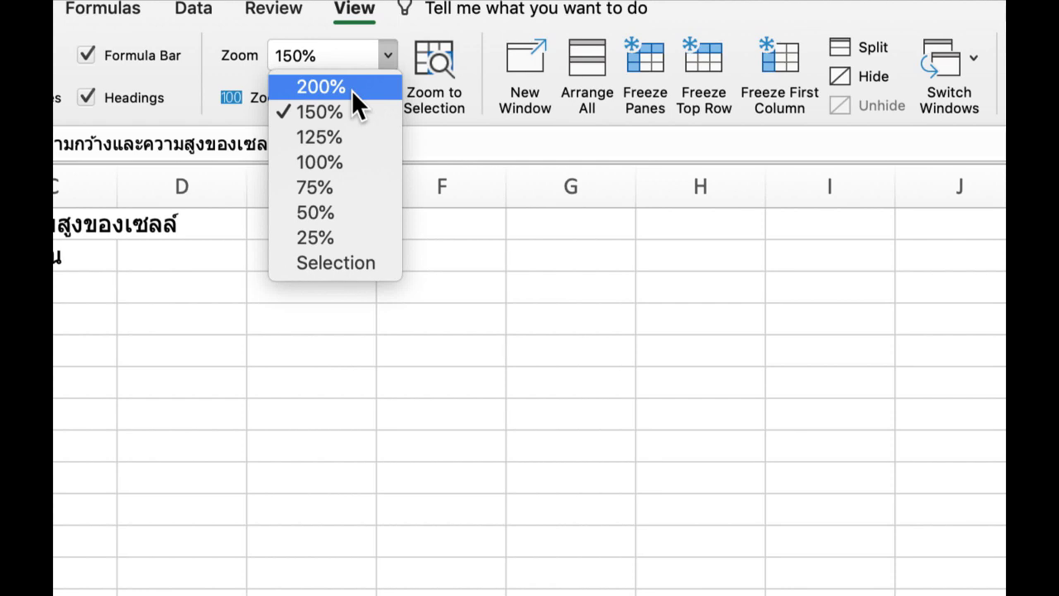
pyautogui.click(437, 62)
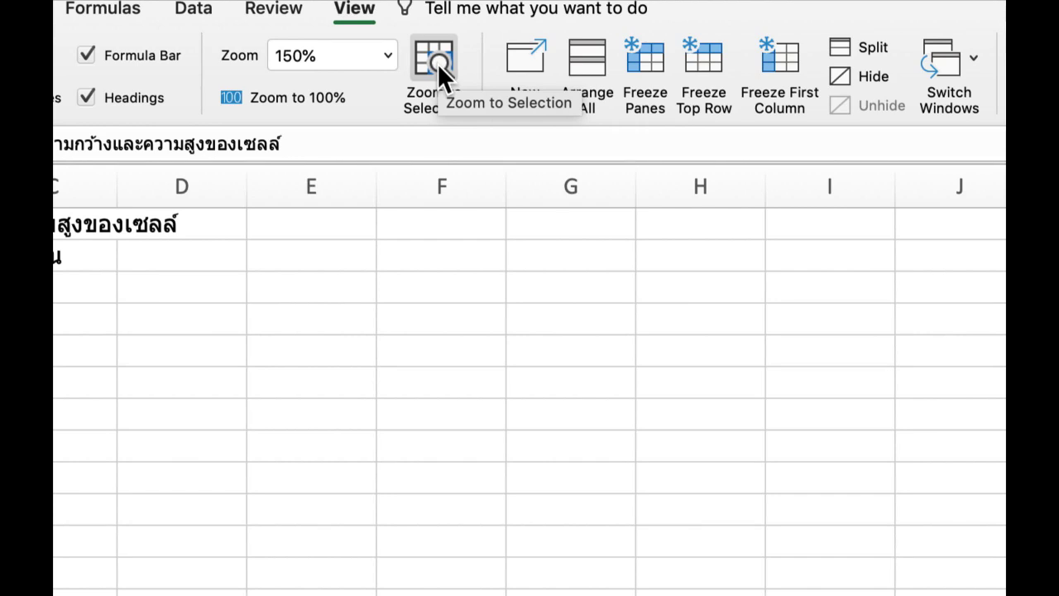
pyautogui.click(437, 63)
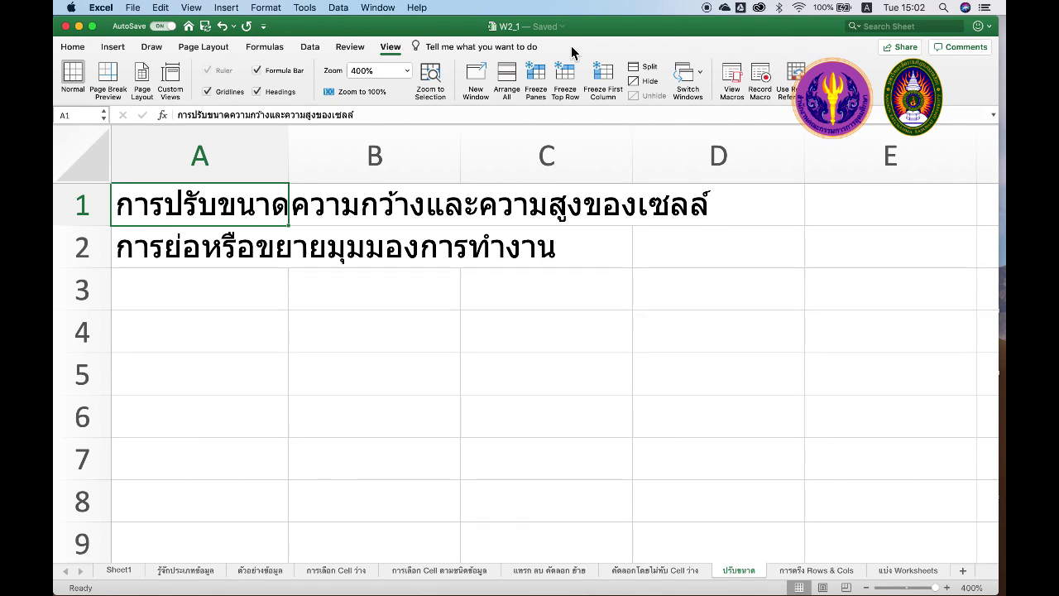
pyautogui.click(82, 52)
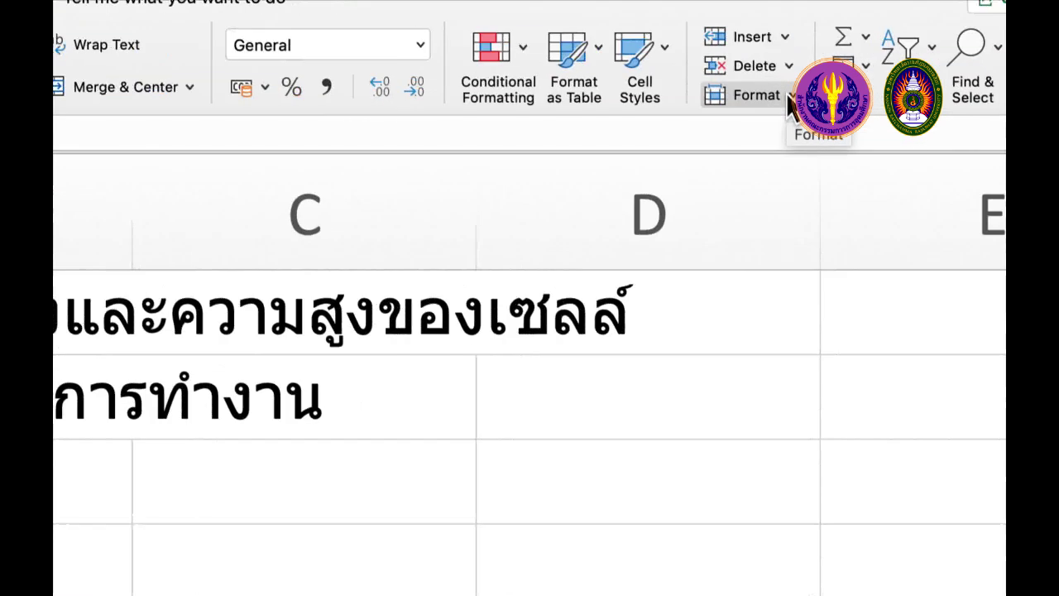
pyautogui.click(790, 101)
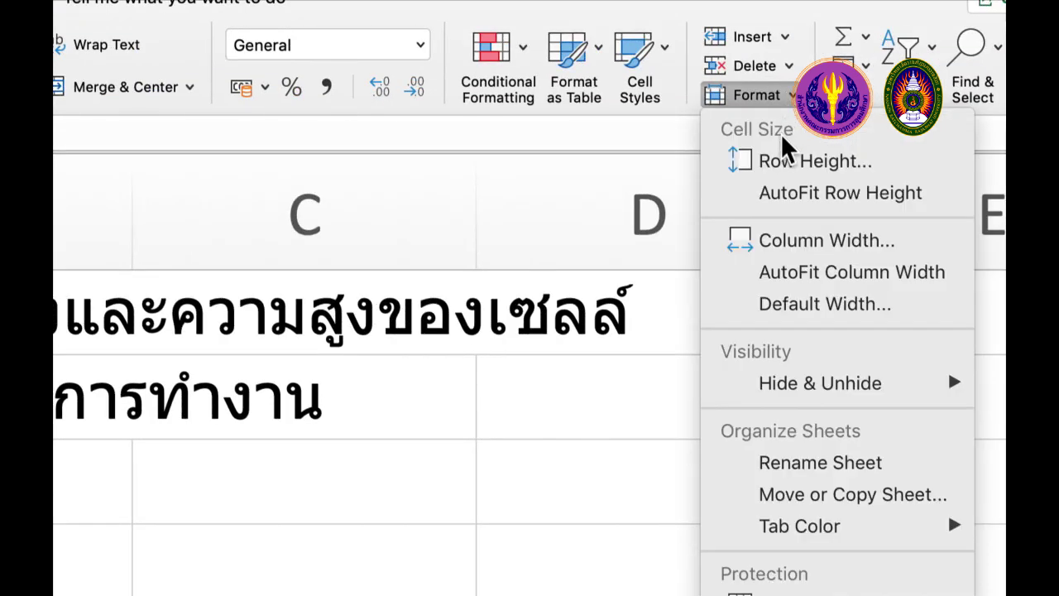
pyautogui.click(832, 165)
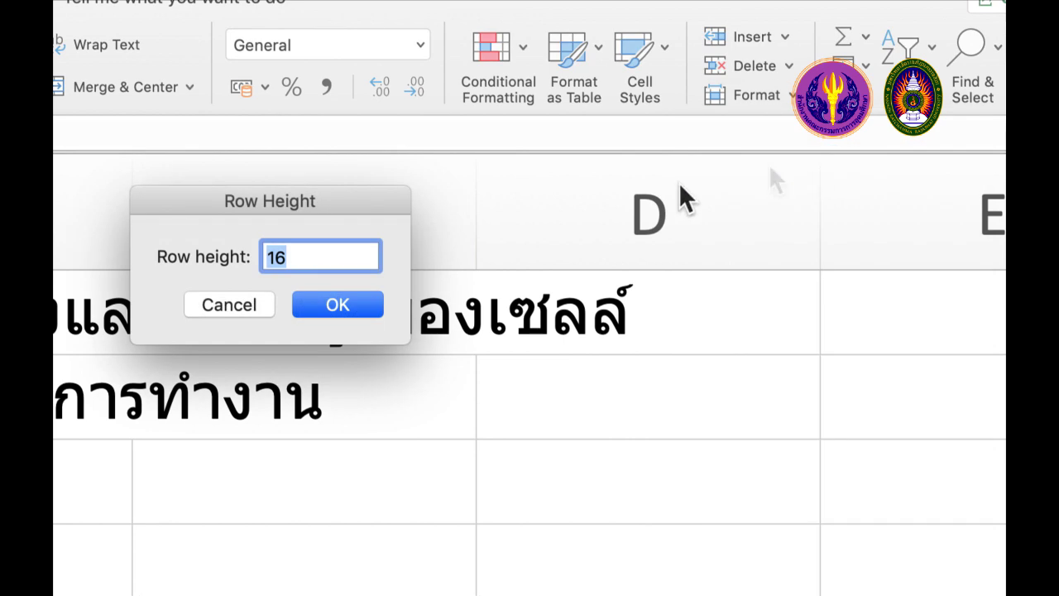
pyautogui.click(227, 304)
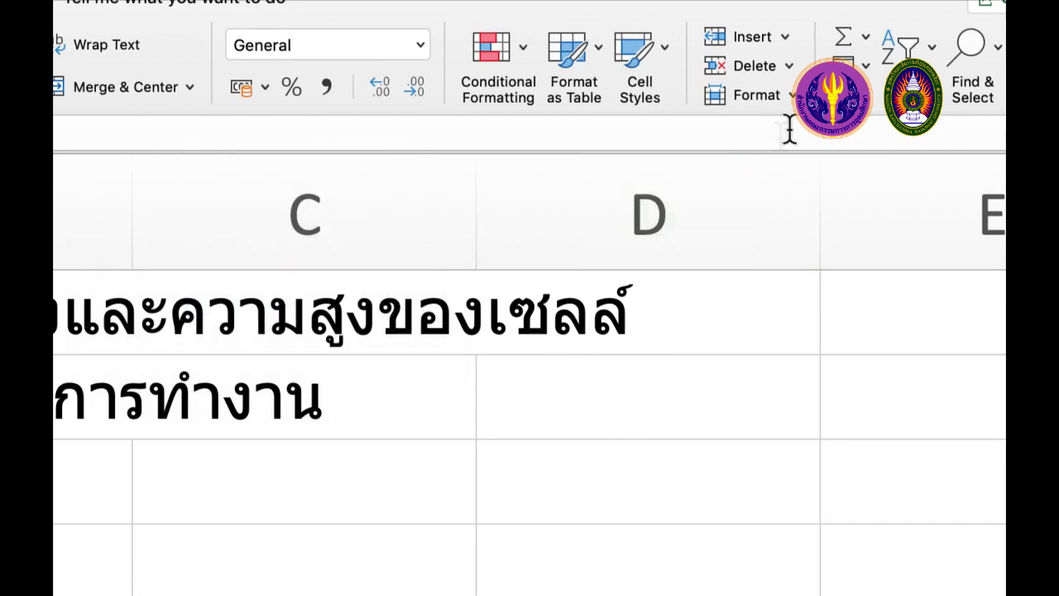
pyautogui.click(790, 98)
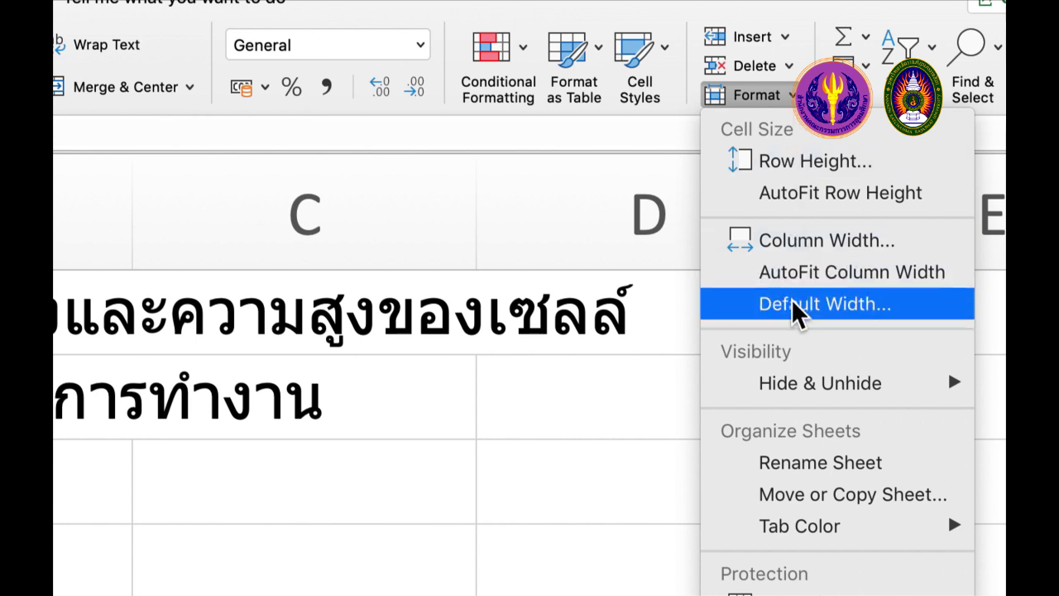
pyautogui.click(789, 248)
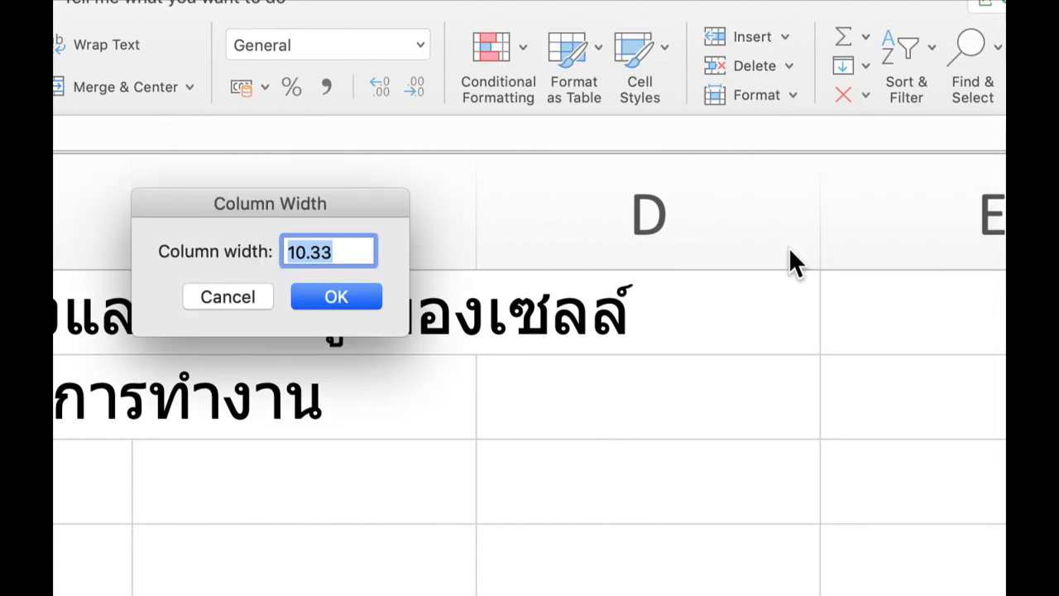
pyautogui.click(233, 295)
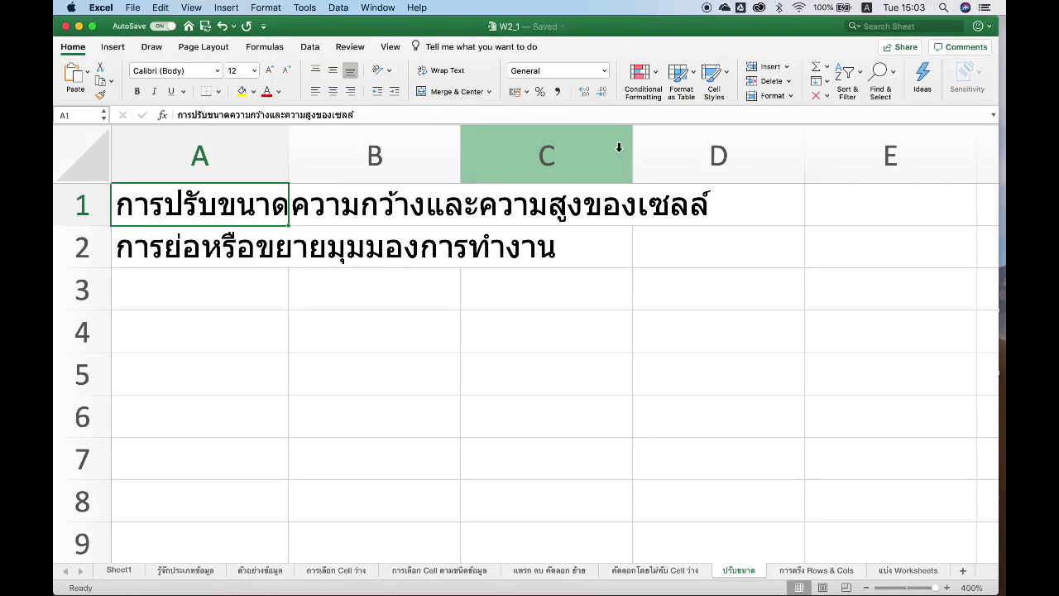
# AutoFit column A's width to its longest text at the A/B header border.
pyautogui.moveTo(290, 157); pyautogui.dragTo(290, 158)
pyautogui.doubleClick(290, 157)
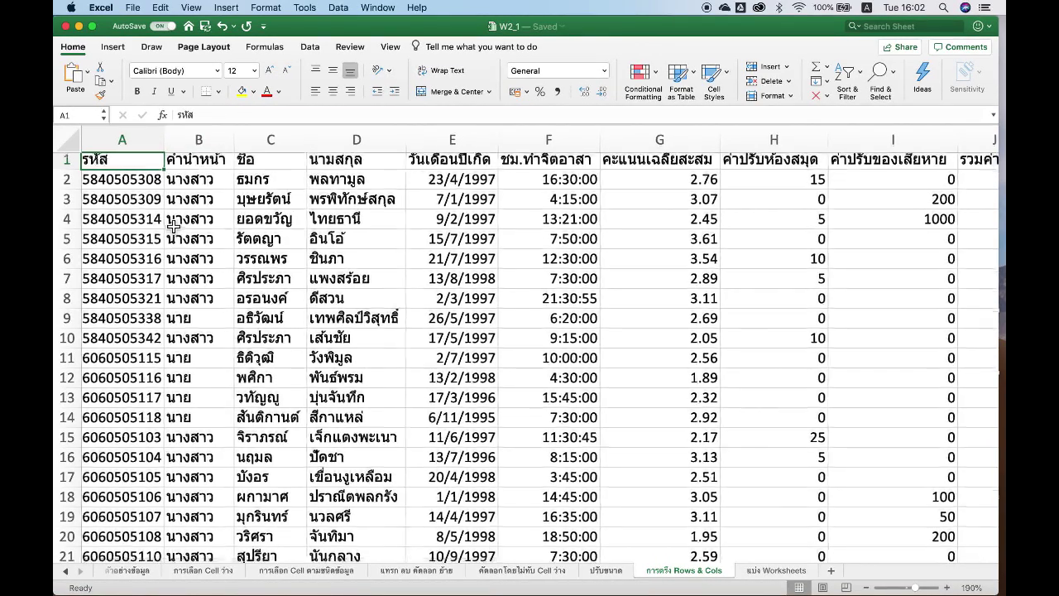
# Scroll through the student table, return to the top, show the View tab and select column A.
pyautogui.scroll(-2, 174, 225)
pyautogui.scroll(-2, 173, 225)
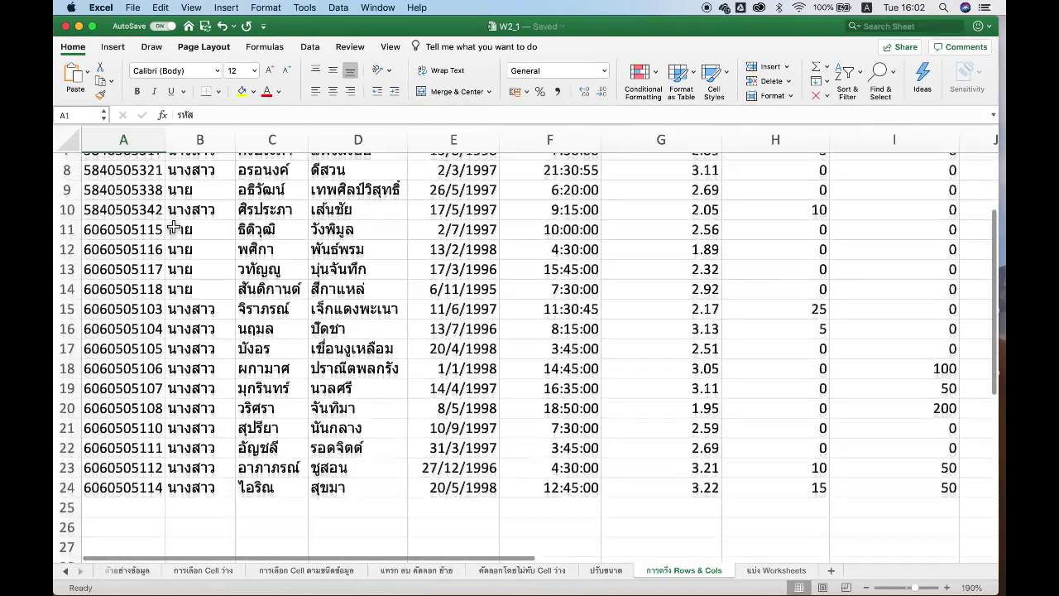
pyautogui.scroll(2, 174, 226)
pyautogui.scroll(2, 174, 226)
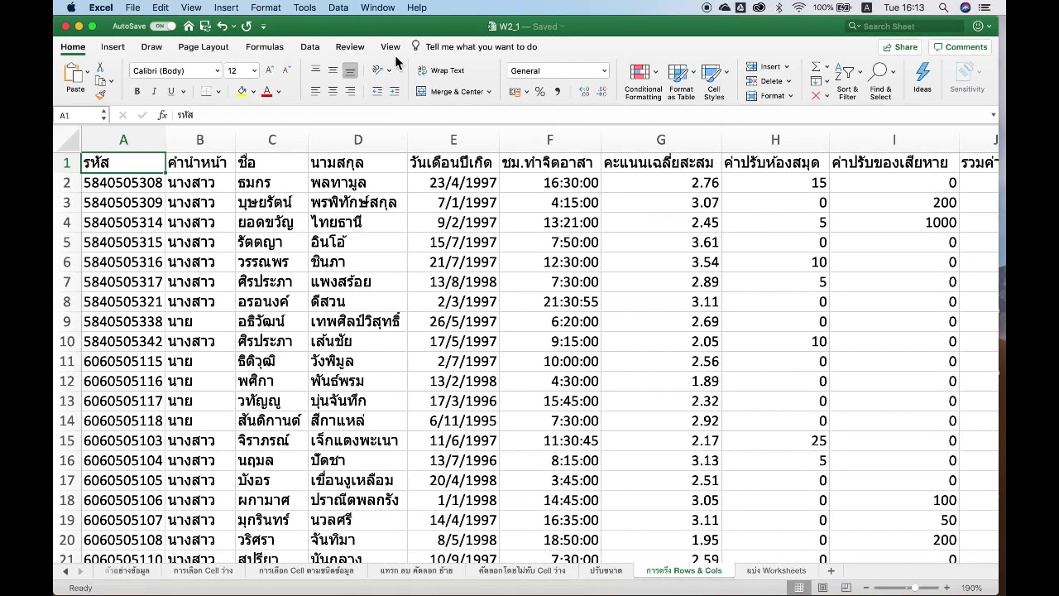
pyautogui.click(392, 48)
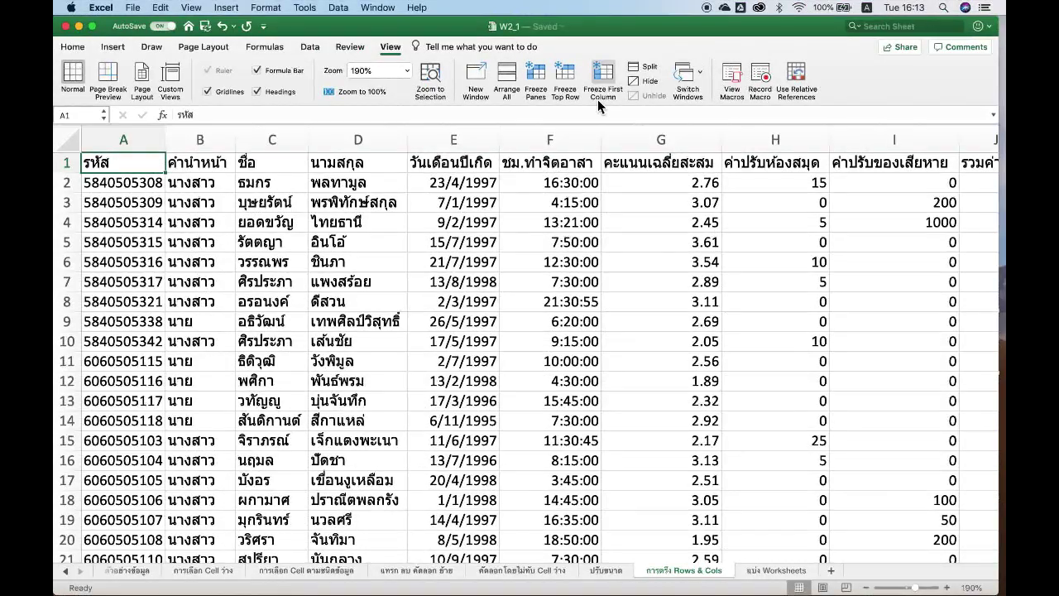
pyautogui.click(143, 139)
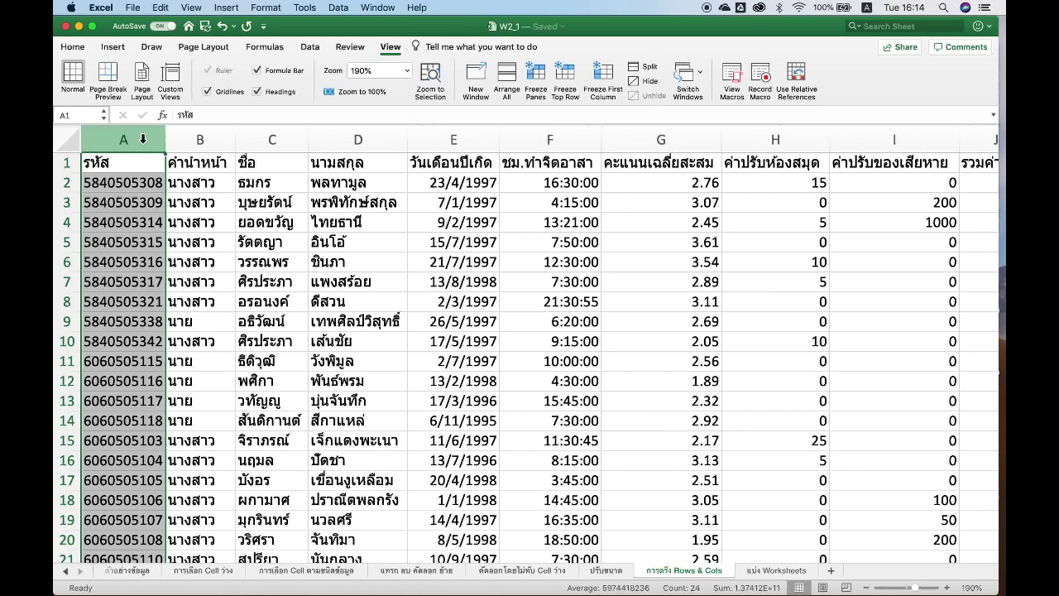
# Freeze panes at cell B2 so header row 1 and column A stay fixed.
pyautogui.click(62, 166)
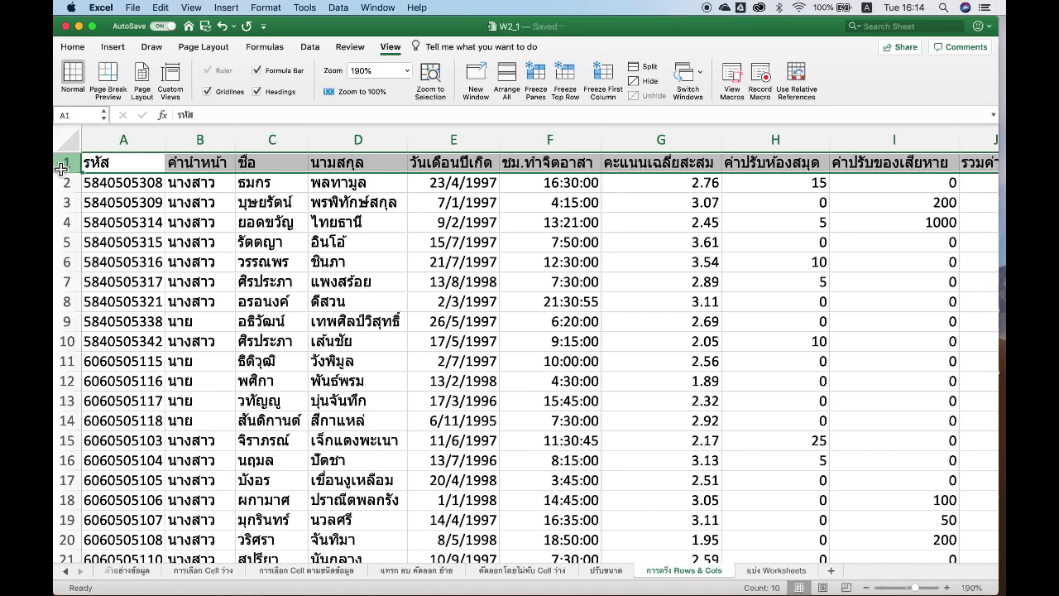
pyautogui.click(190, 187)
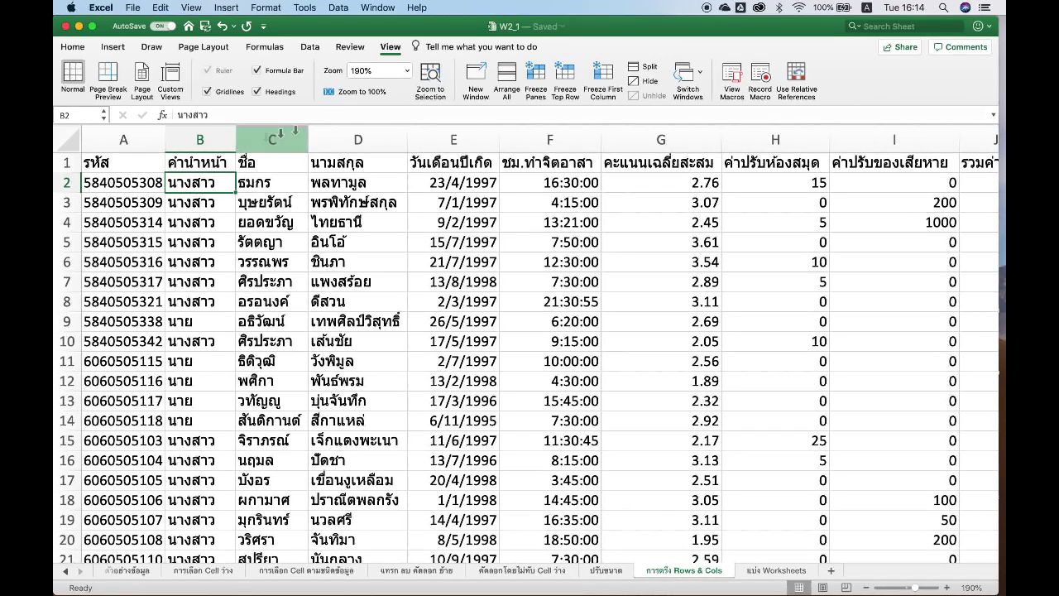
pyautogui.click(540, 78)
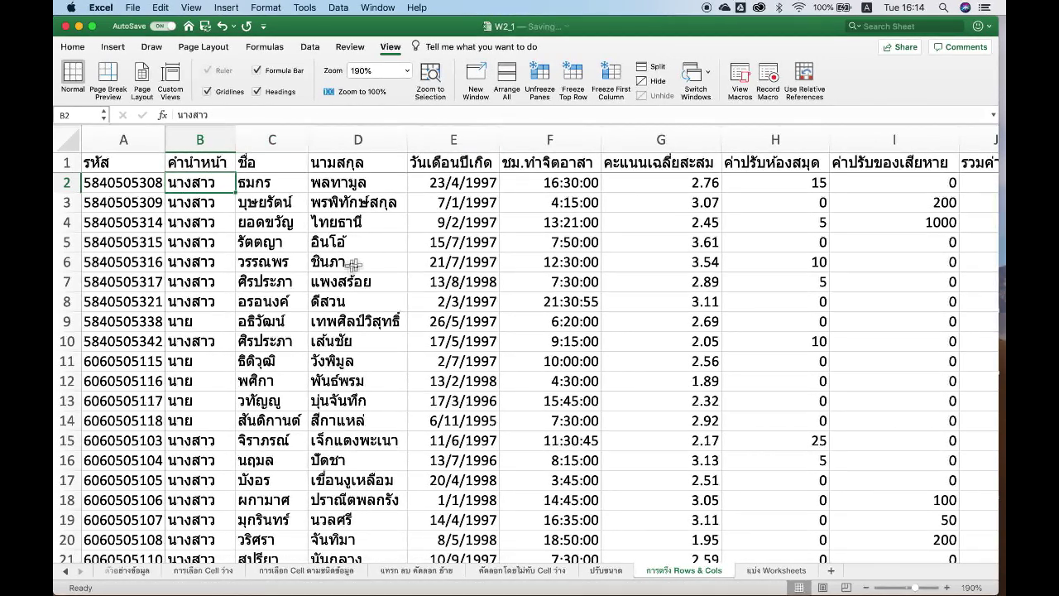
pyautogui.hscroll(1, 460, 222)
pyautogui.hscroll(2, 460, 221)
pyautogui.hscroll(2, 460, 222)
pyautogui.hscroll(2, 460, 222)
pyautogui.hscroll(1, 460, 222)
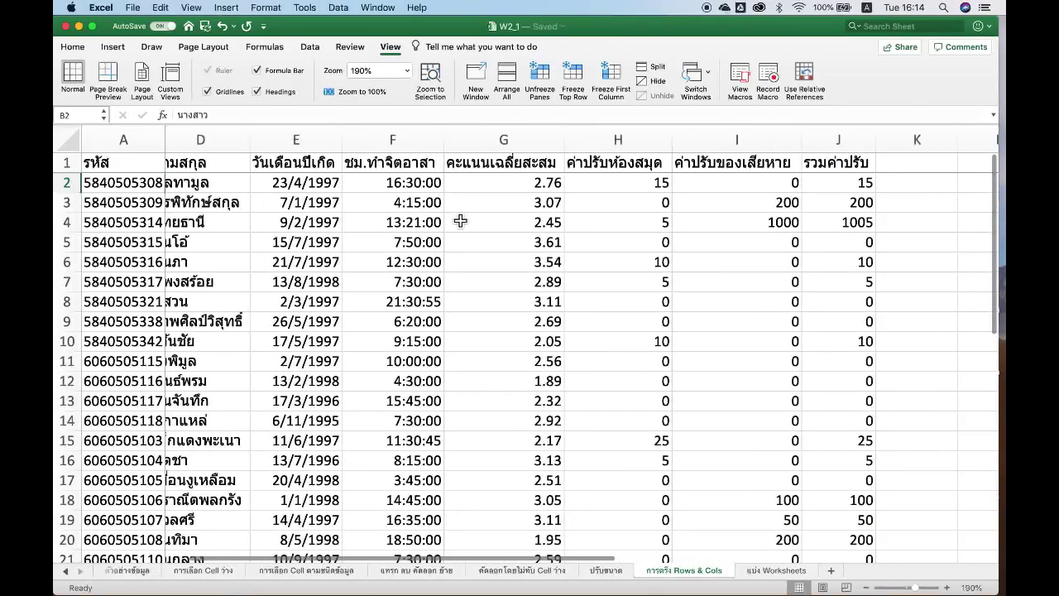
pyautogui.hscroll(-2, 460, 222)
pyautogui.scroll(-1, 460, 221)
pyautogui.hscroll(-3, 460, 222)
pyautogui.scroll(-3, 460, 221)
pyautogui.hscroll(-1, 460, 222)
pyautogui.scroll(-2, 460, 222)
pyautogui.scroll(-1, 460, 222)
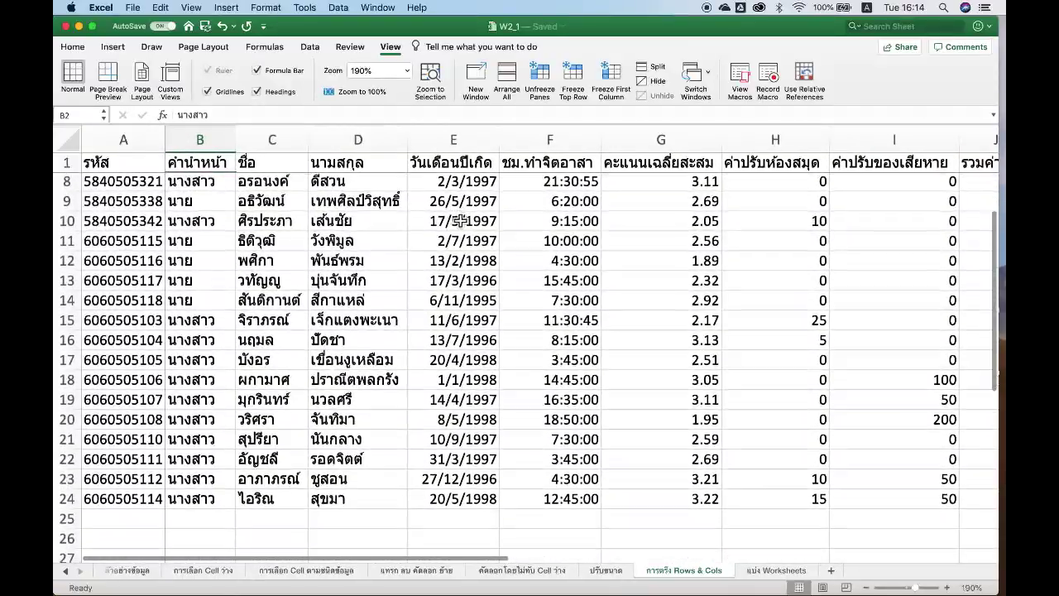
pyautogui.scroll(1, 460, 221)
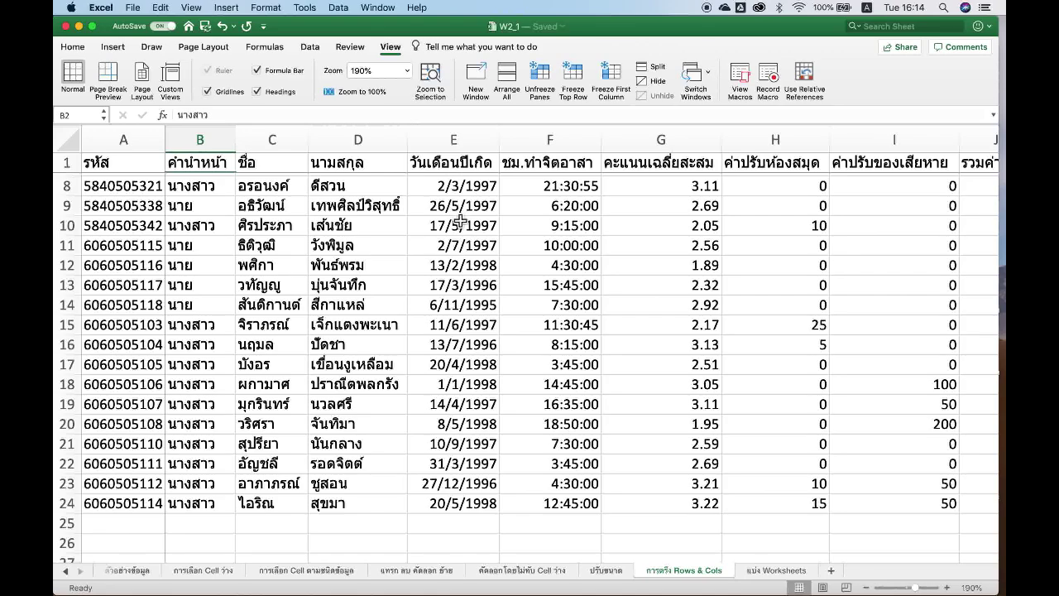
pyautogui.scroll(4, 460, 221)
pyautogui.scroll(2, 460, 222)
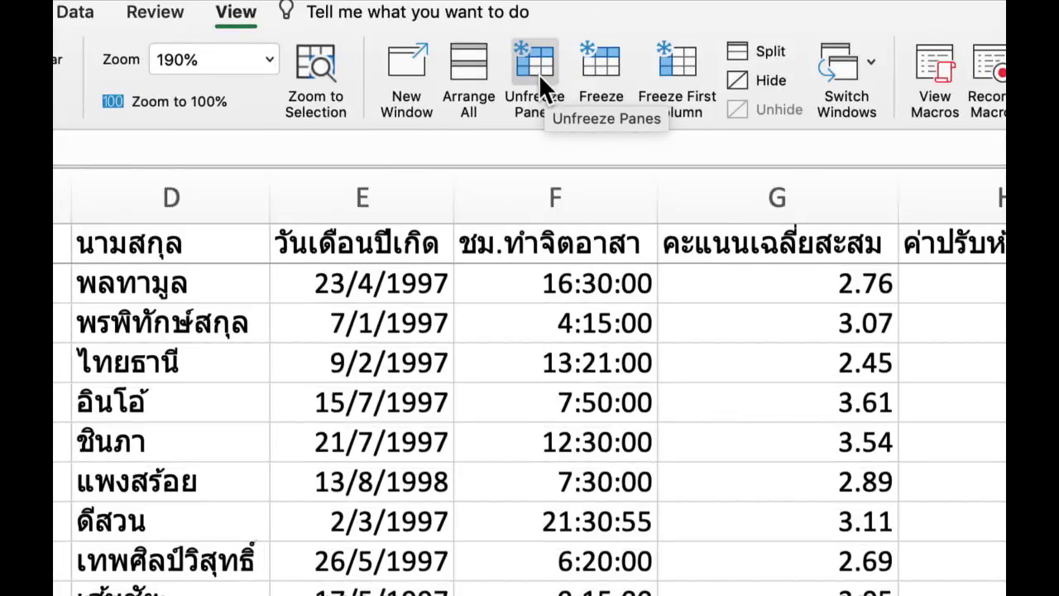
# Unfreeze the panes on the 'การซ่อน Rows & Cols' student table sheet.
pyautogui.click(539, 73)
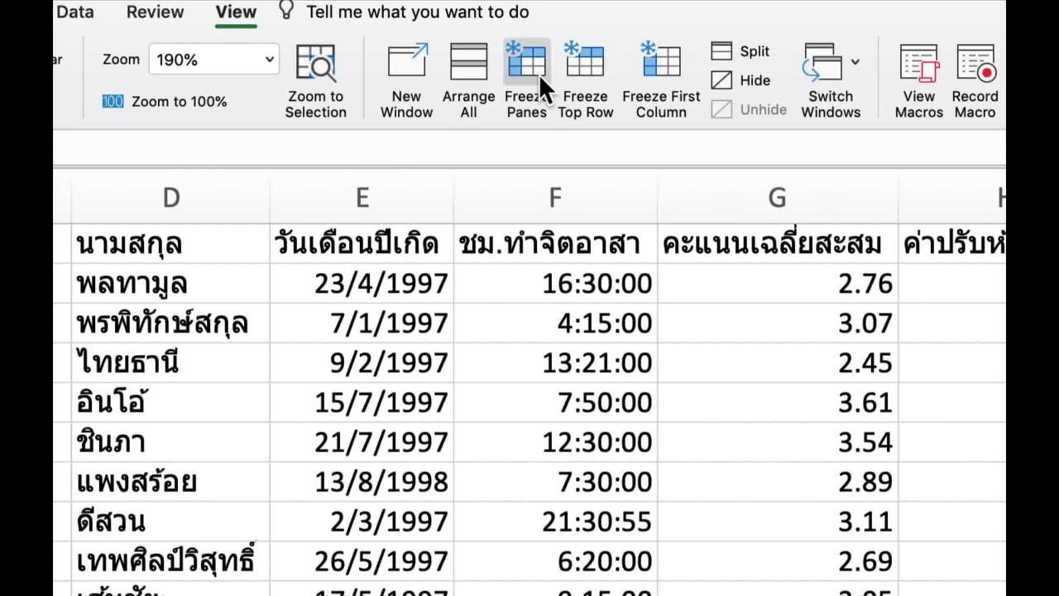